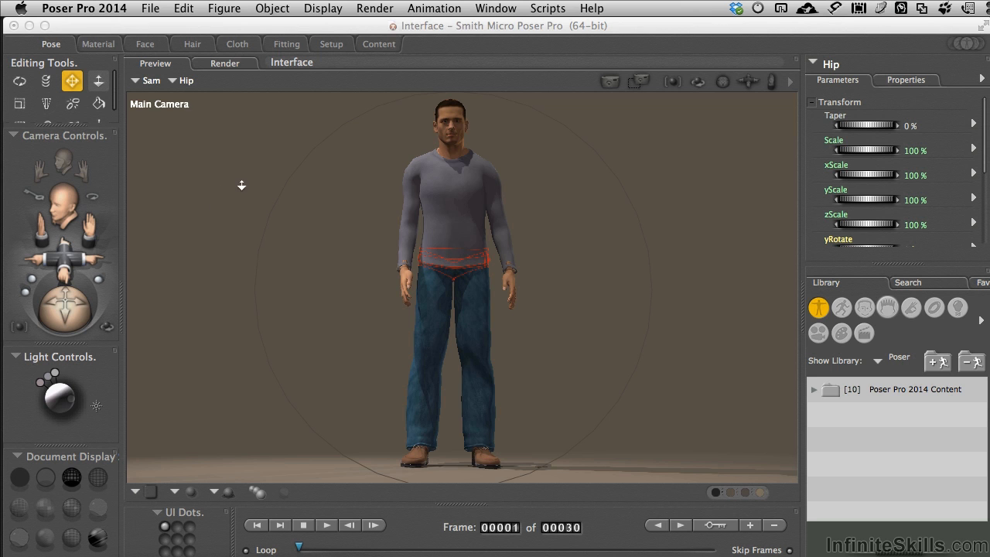
Show the Display > Camera View list of Main, Aux, Face, Posing, hand and Dolly cameras.
left_click(322, 9)
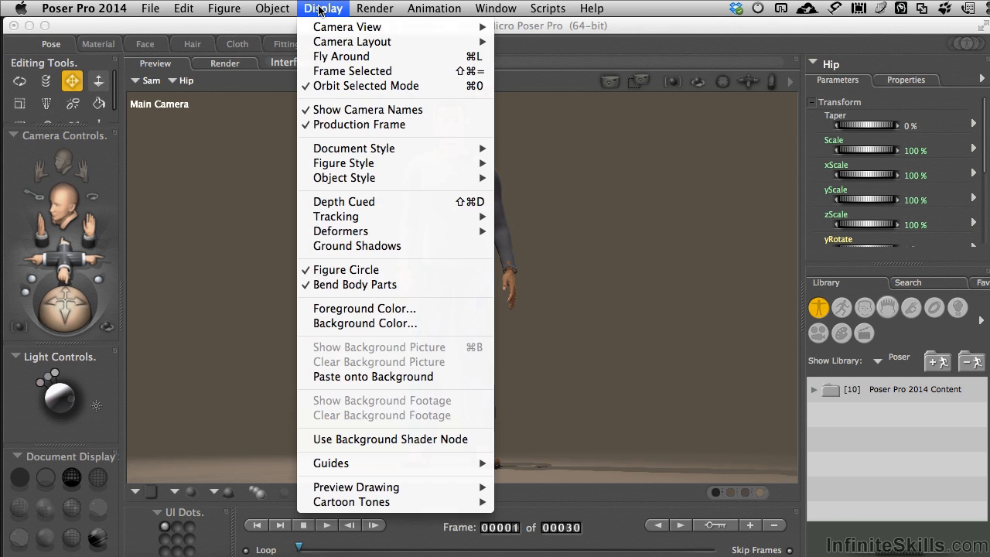
mouse_move(326, 30)
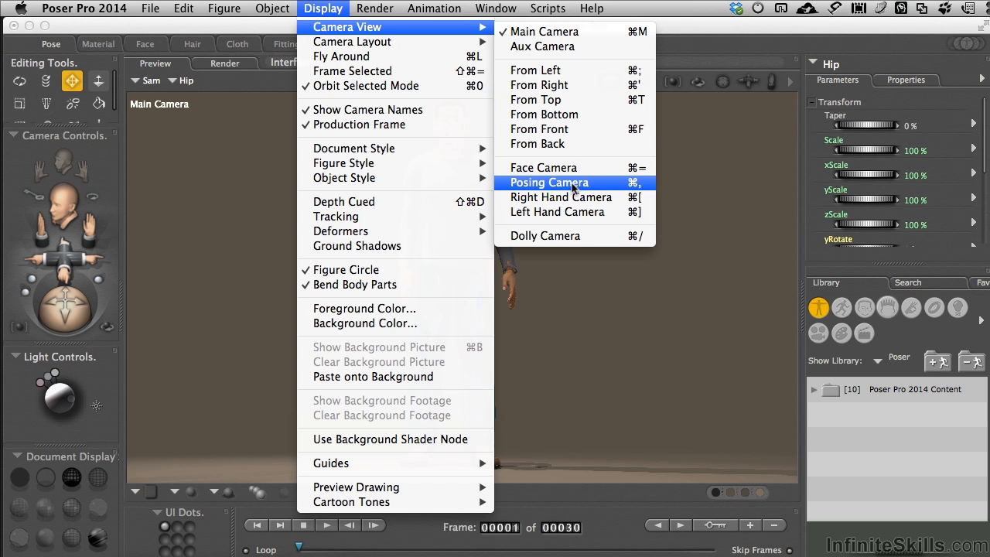
Switch the viewport to the Aux Camera, then back to the Main Camera.
left_click(552, 48)
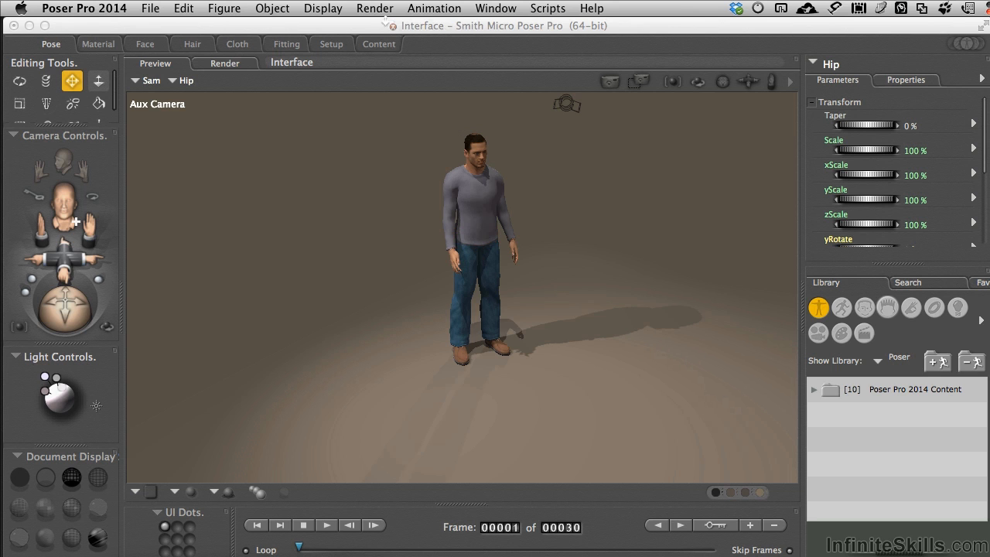
left_click(328, 9)
mouse_move(338, 28)
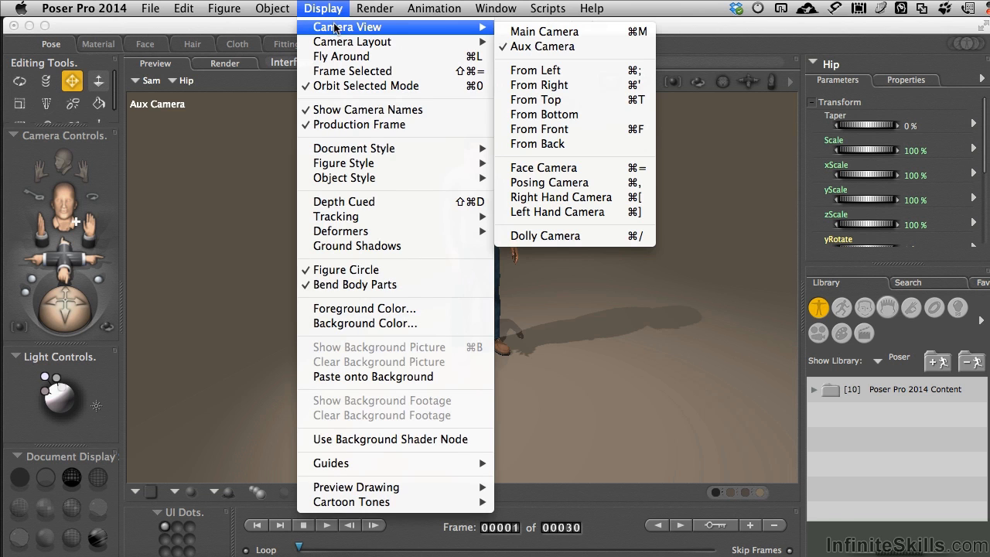
left_click(640, 34)
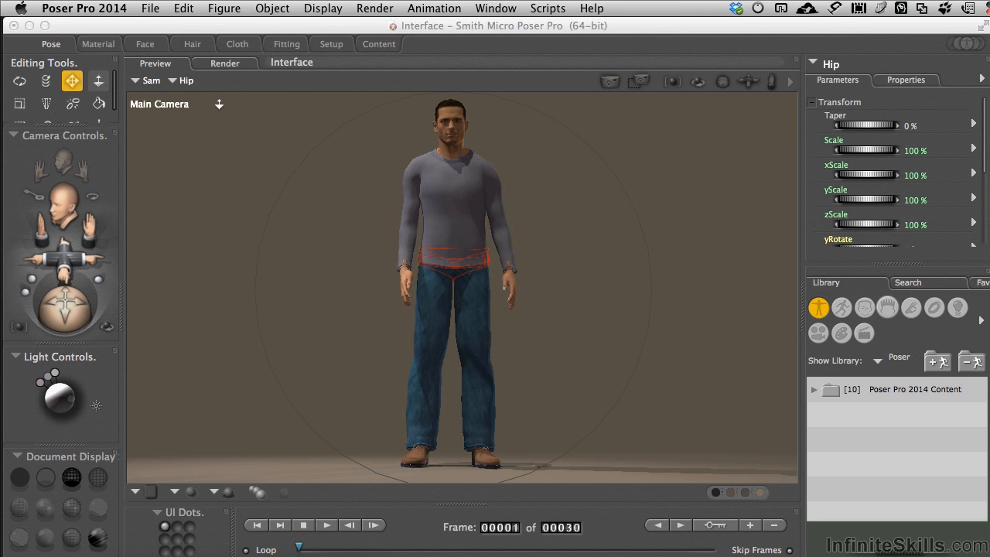
right_click(220, 103)
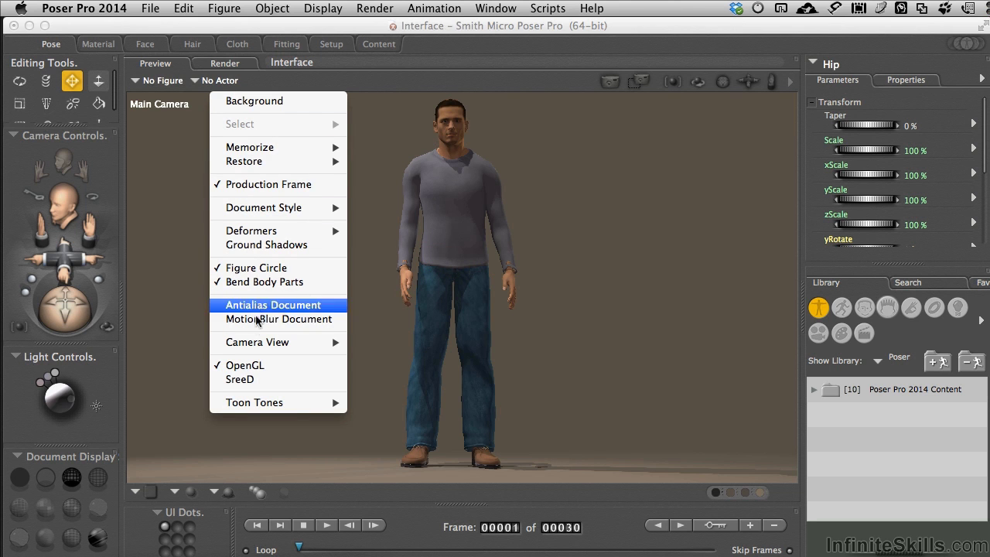
mouse_move(260, 347)
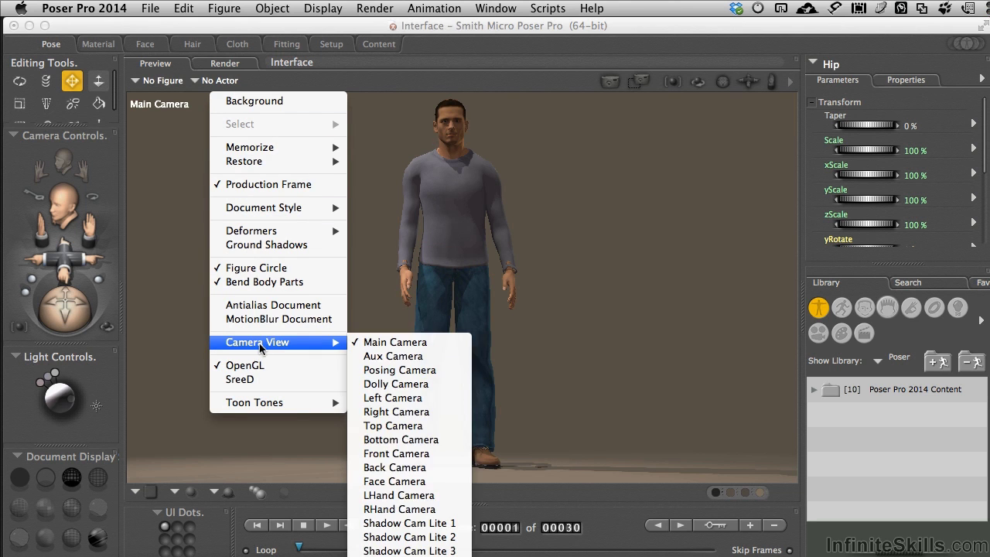
left_click(398, 541)
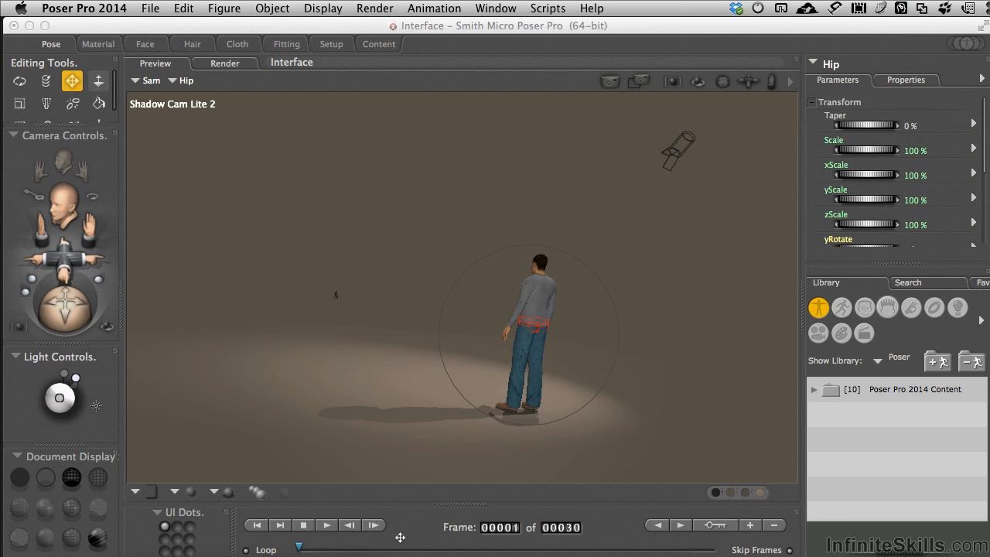
left_click(408, 489)
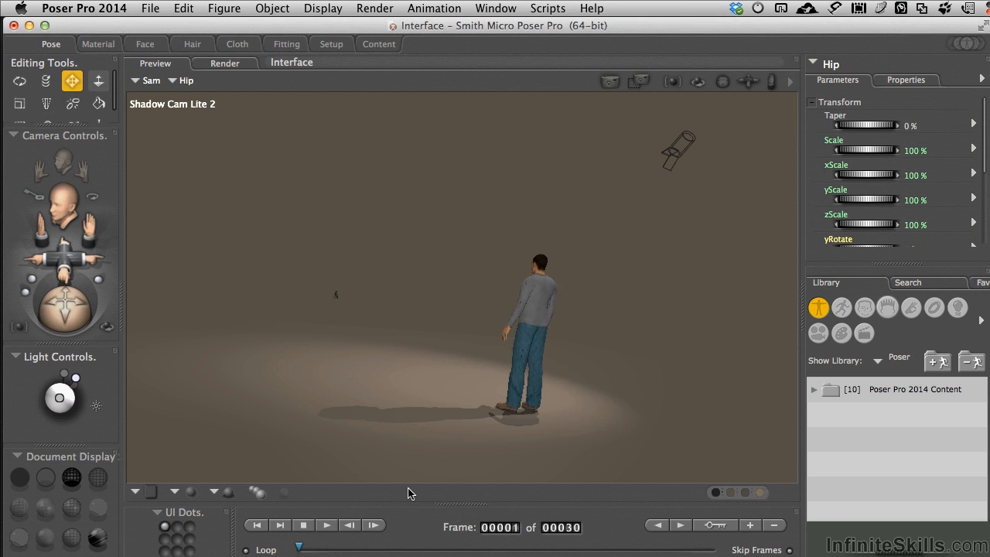
key("super+m")
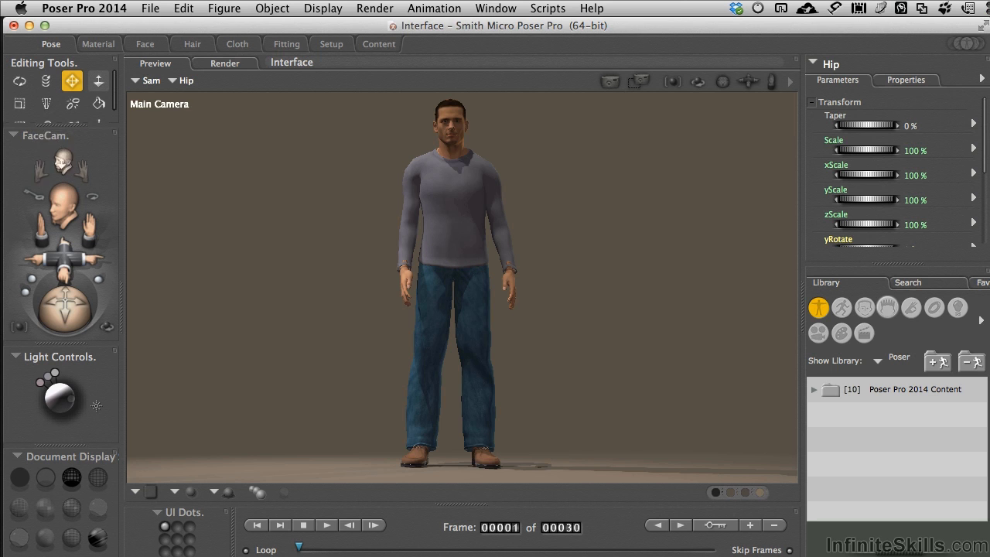
left_click(63, 162)
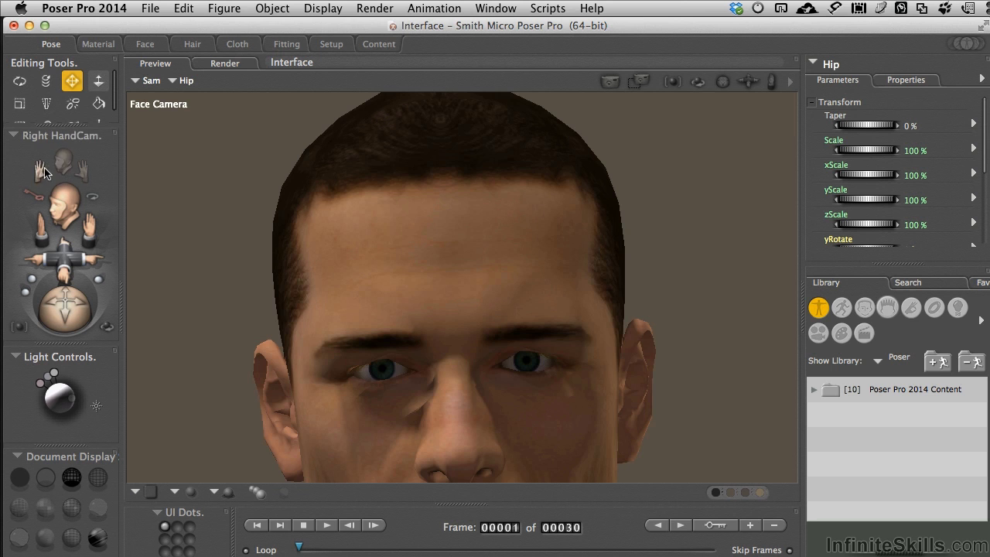
left_click(39, 169)
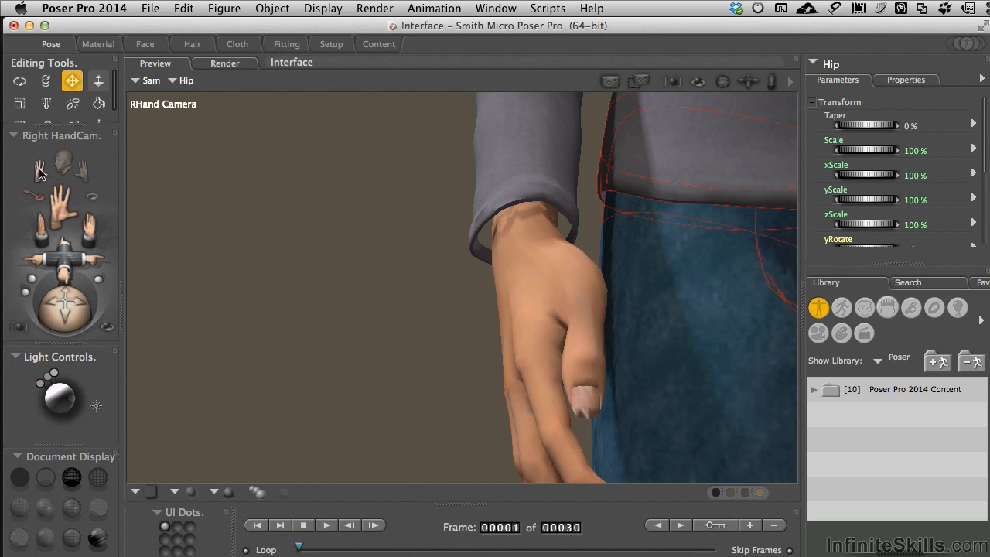
left_click(85, 169)
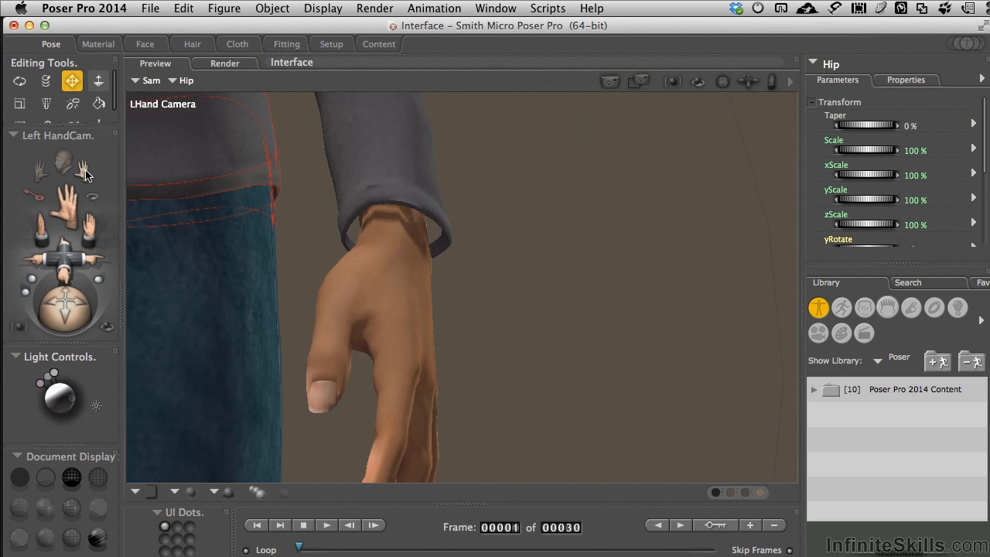
left_click(73, 214)
left_click(66, 213)
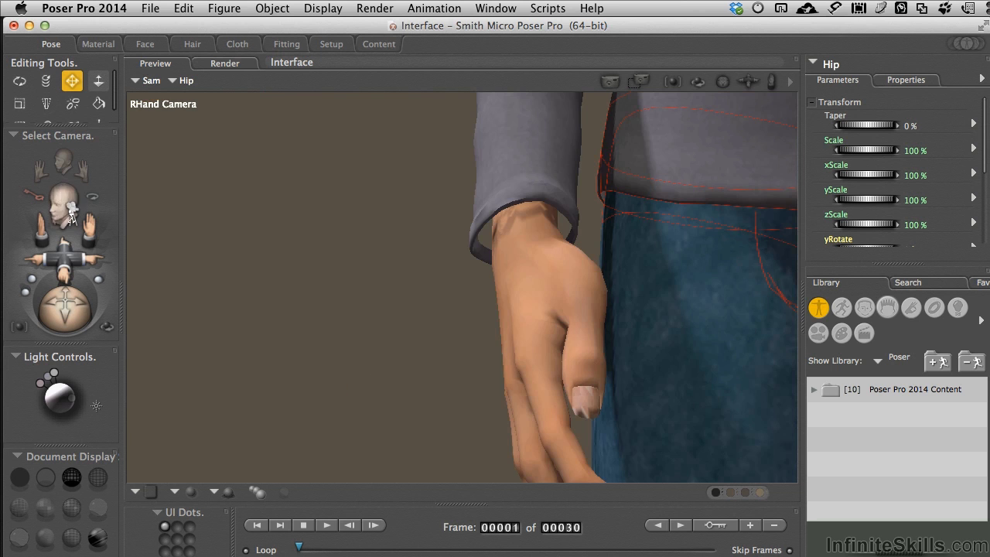
left_click(65, 213)
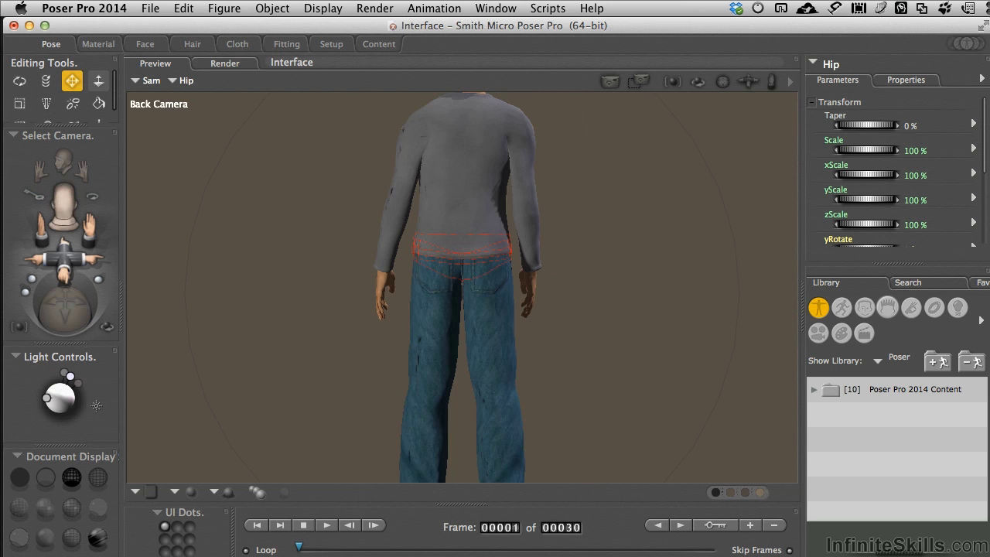
left_click(65, 214)
left_click(65, 214)
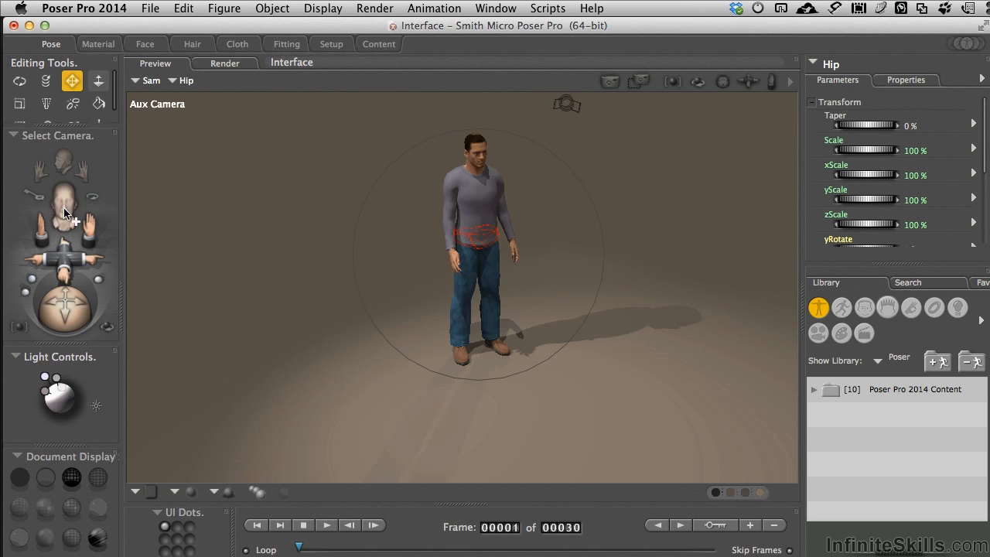
left_click(65, 214)
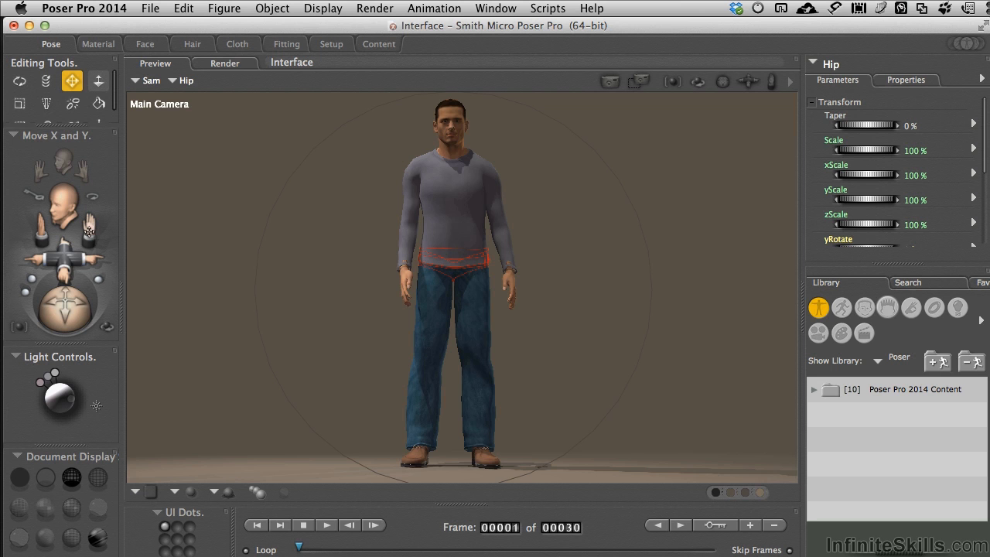
Move the Main Camera in Y and Z so the figure appears larger.
mouse_move(89, 230)
left_mouse_down()
mouse_move(105, 227)
mouse_move(87, 237)
left_mouse_up()
key("z")
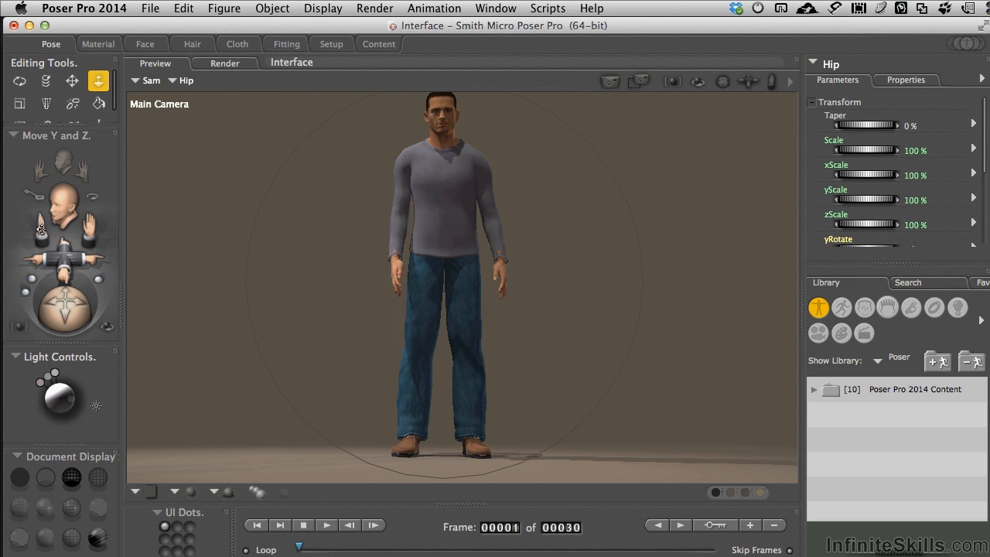
key("t")
left_click_drag(41, 230, 41, 225)
key("z")
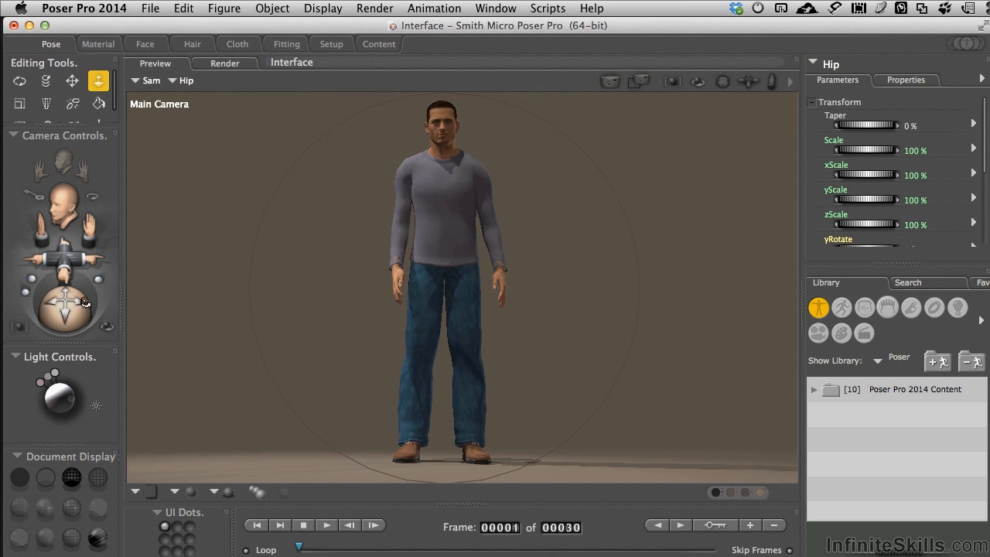
Orbit the Main Camera with the trackball so Sam is seen turned slightly sideways.
key("r")
left_click_drag(781, 170, 573, 144)
key("z")
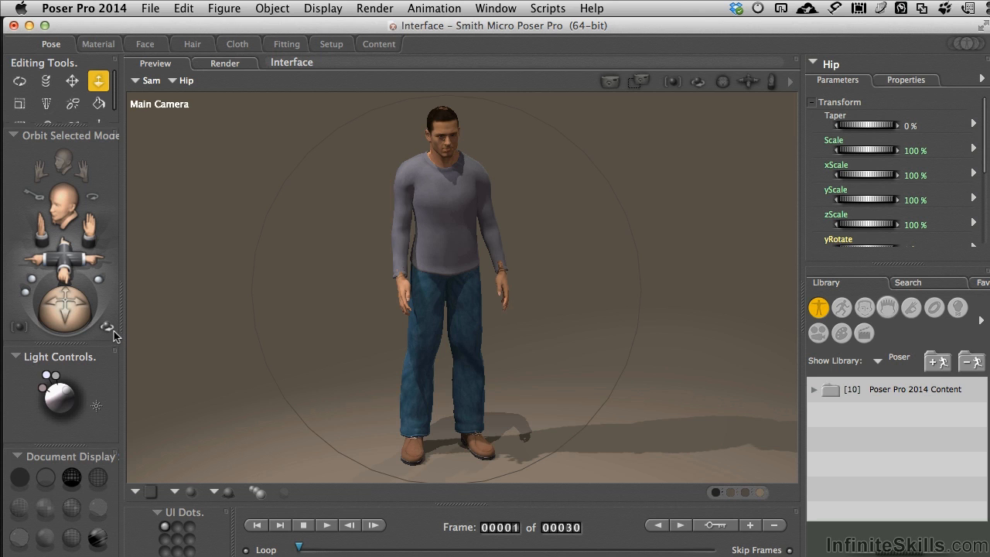
Turn on Orbit Selected Mode, select the Left Foot, and orbit the camera around it.
left_click(700, 84)
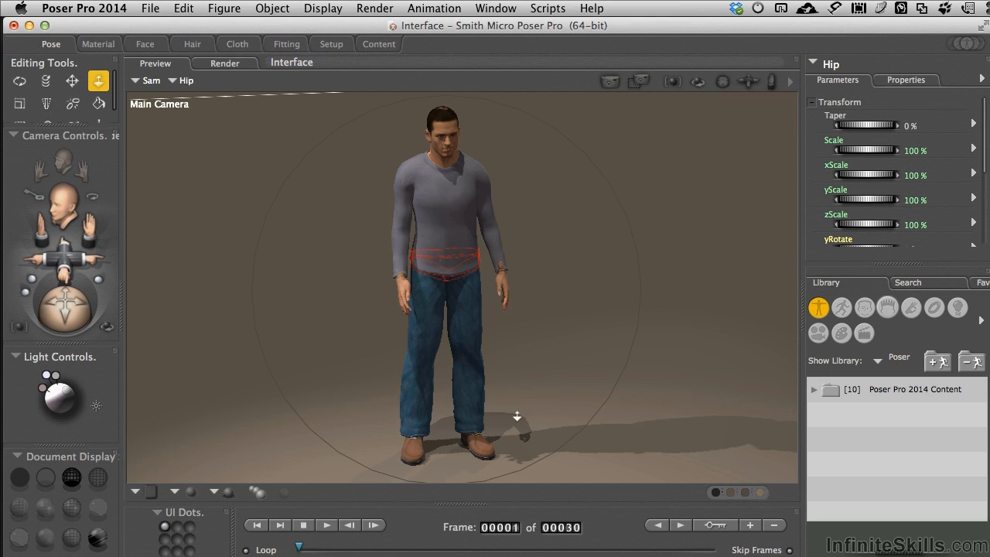
left_click(475, 444)
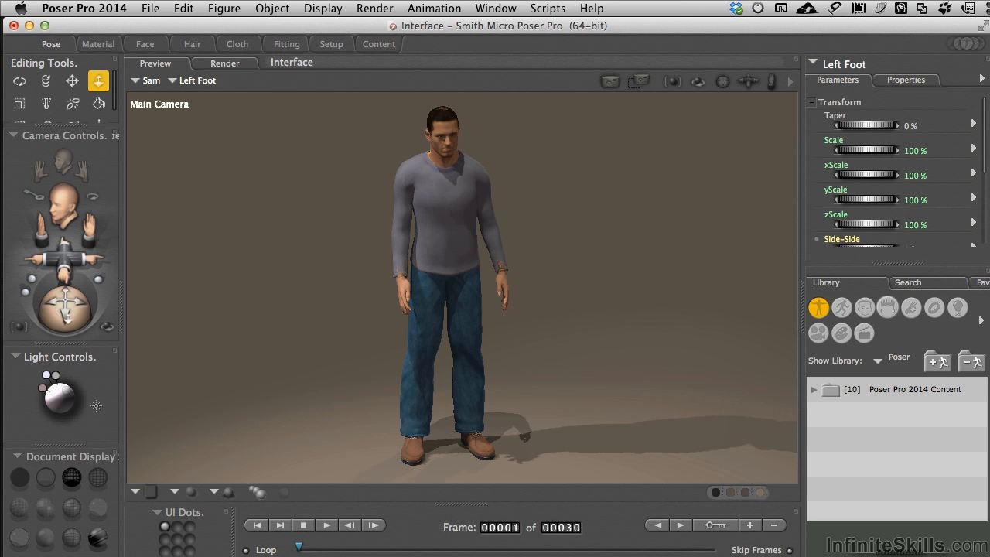
key("r")
left_click_drag(67, 314, 107, 313)
key("z")
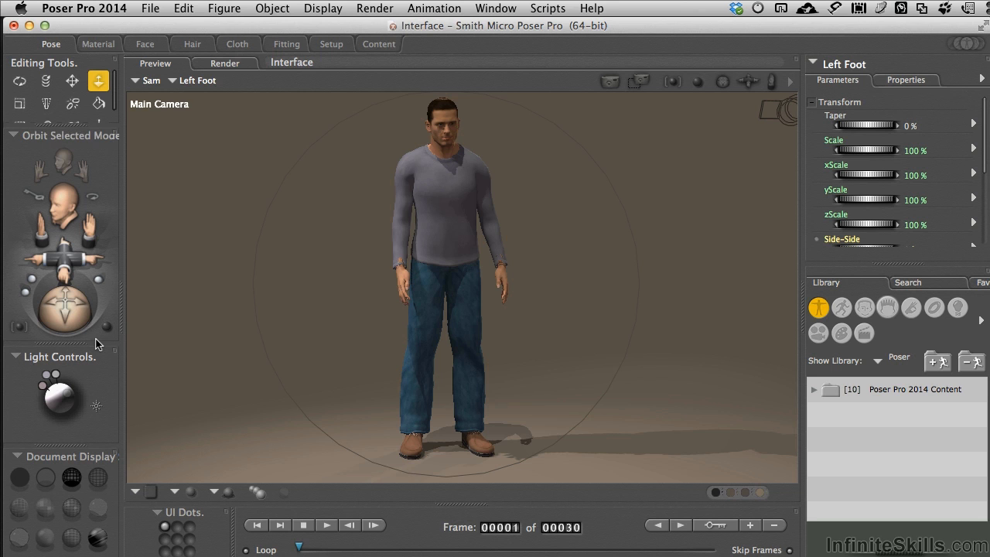
key("r")
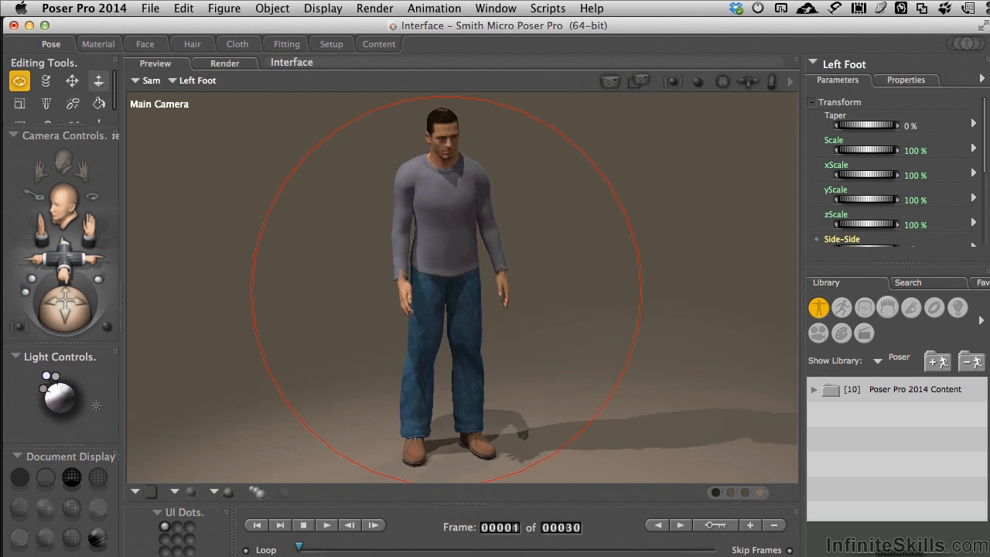
key("z")
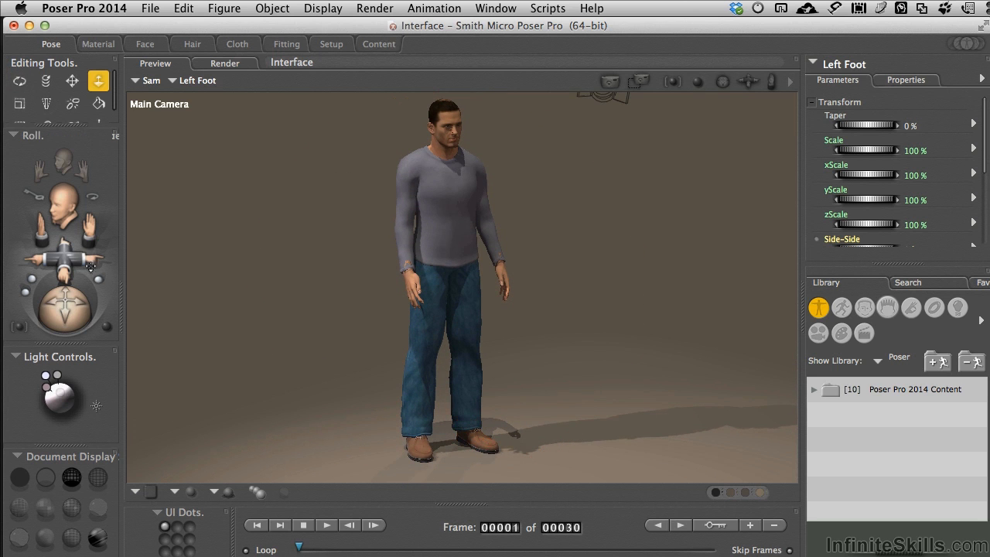
Move the camera in so only Sam's torso and upper legs fill the view.
left_click(72, 80)
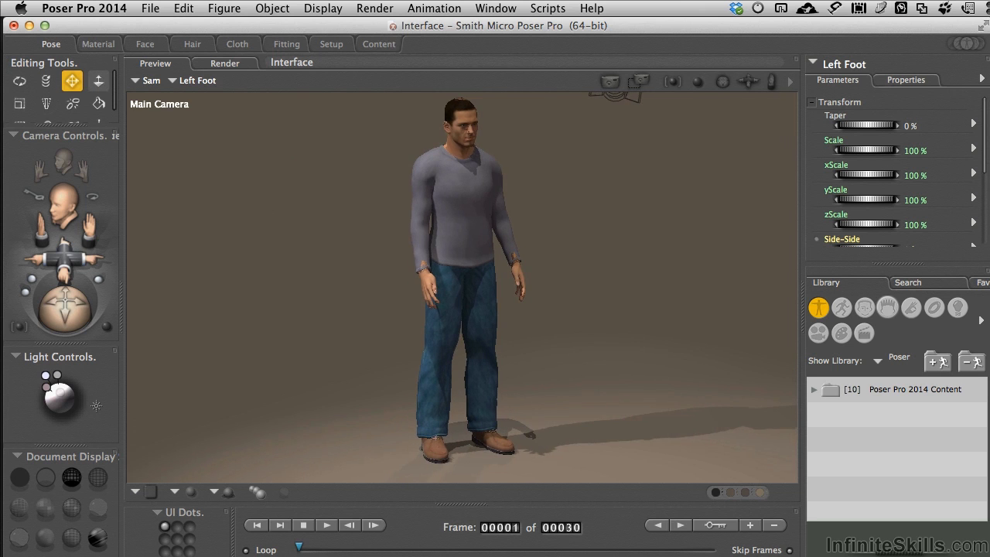
left_click_drag(50, 260, 47, 234)
key("z")
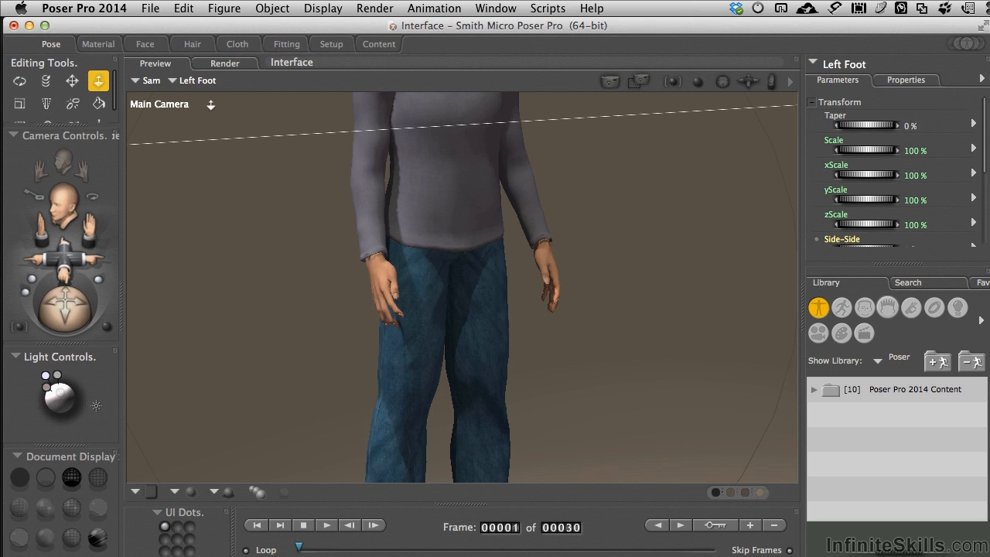
Select Sam's Neck from Body Parts and frame the camera on it.
left_click(175, 80)
mouse_move(180, 91)
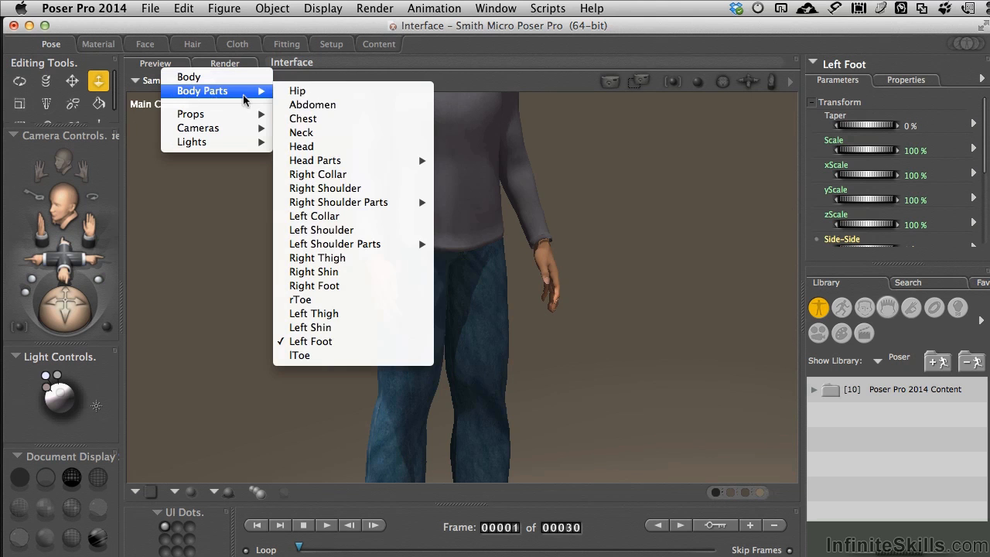
left_click(308, 133)
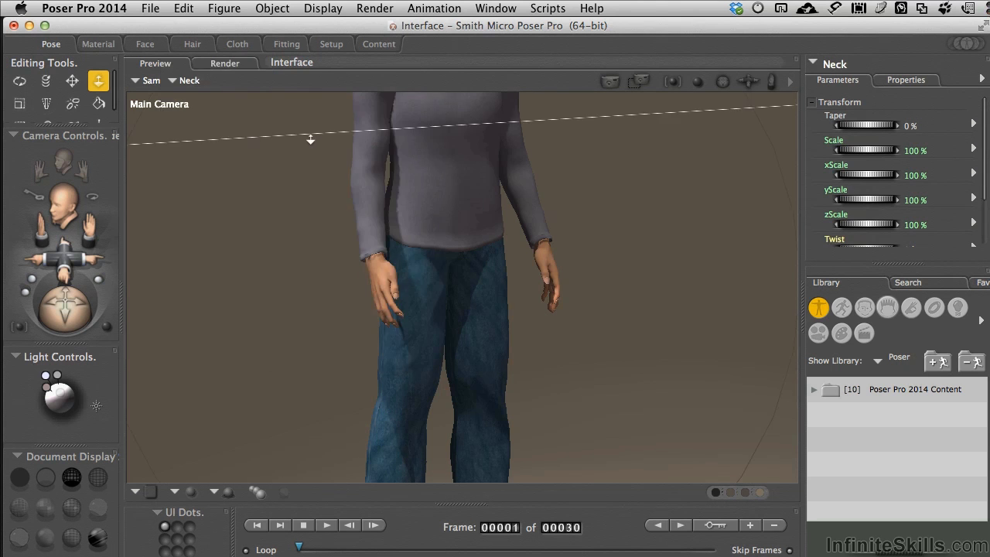
left_click(21, 332)
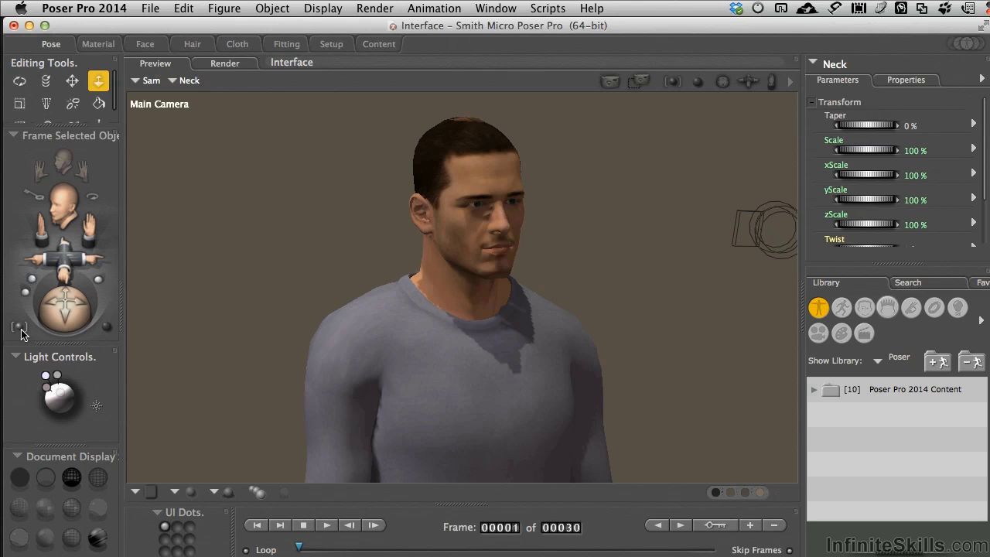
Select the whole Body and frame the camera on Sam from head to feet.
left_click(172, 81)
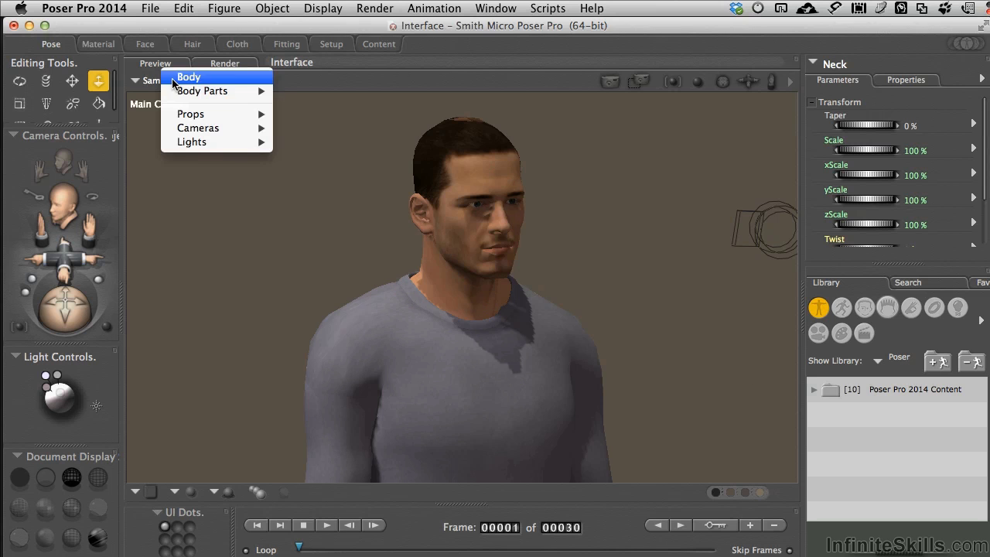
left_click(177, 82)
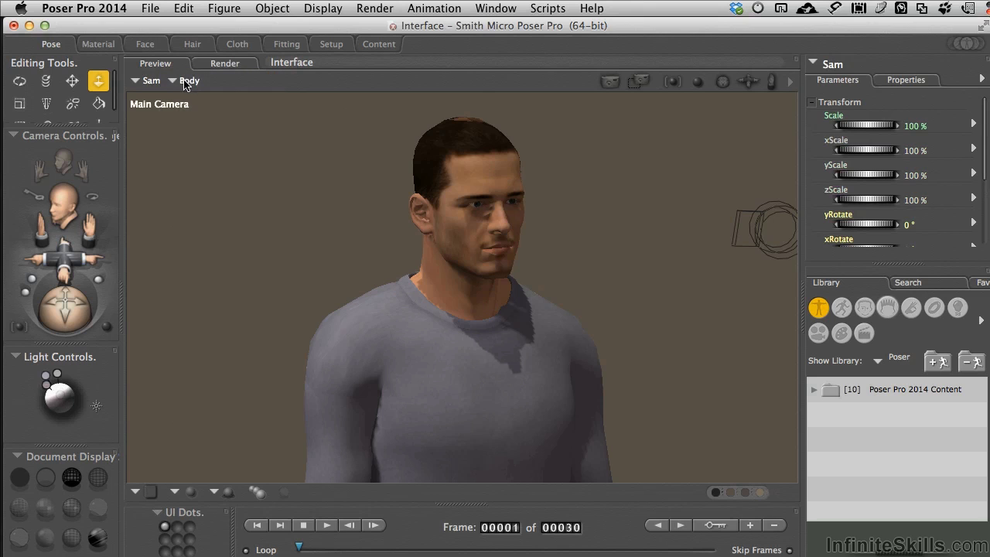
left_click(20, 329)
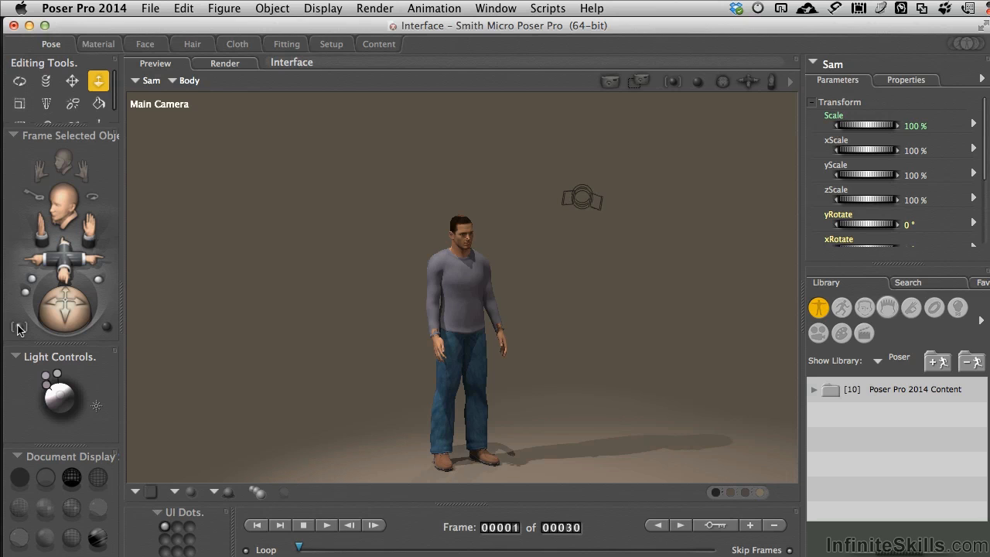
left_click(21, 329)
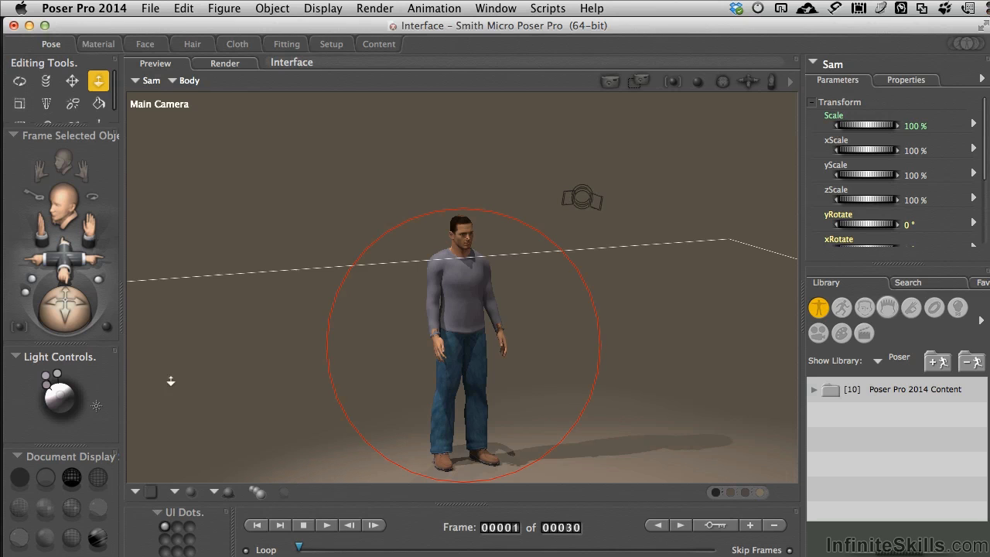